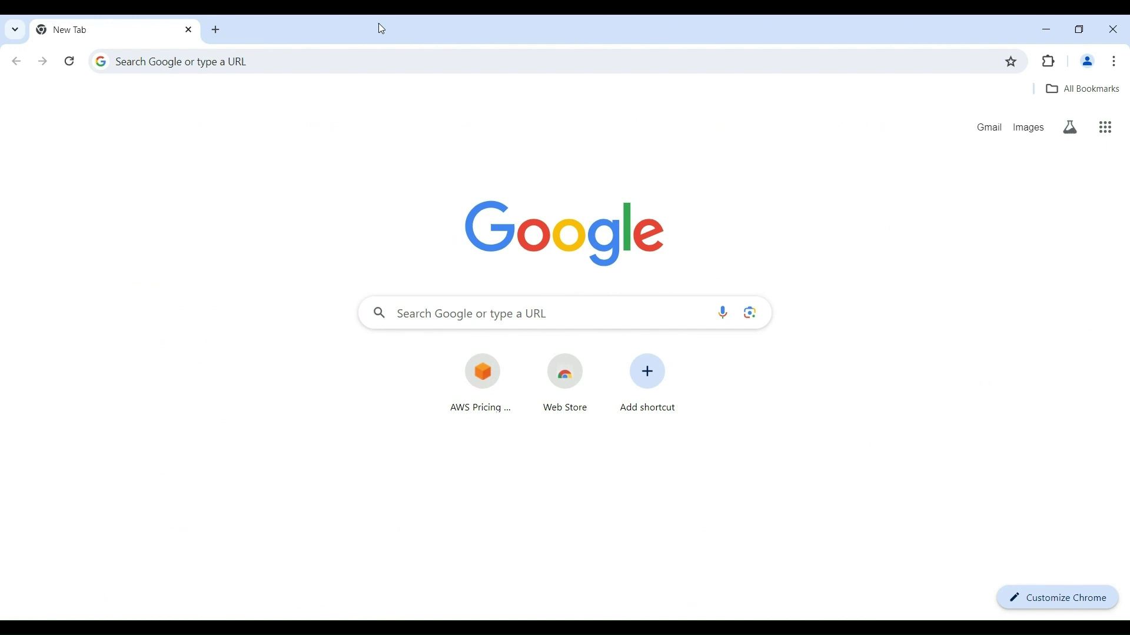
click(336, 63)
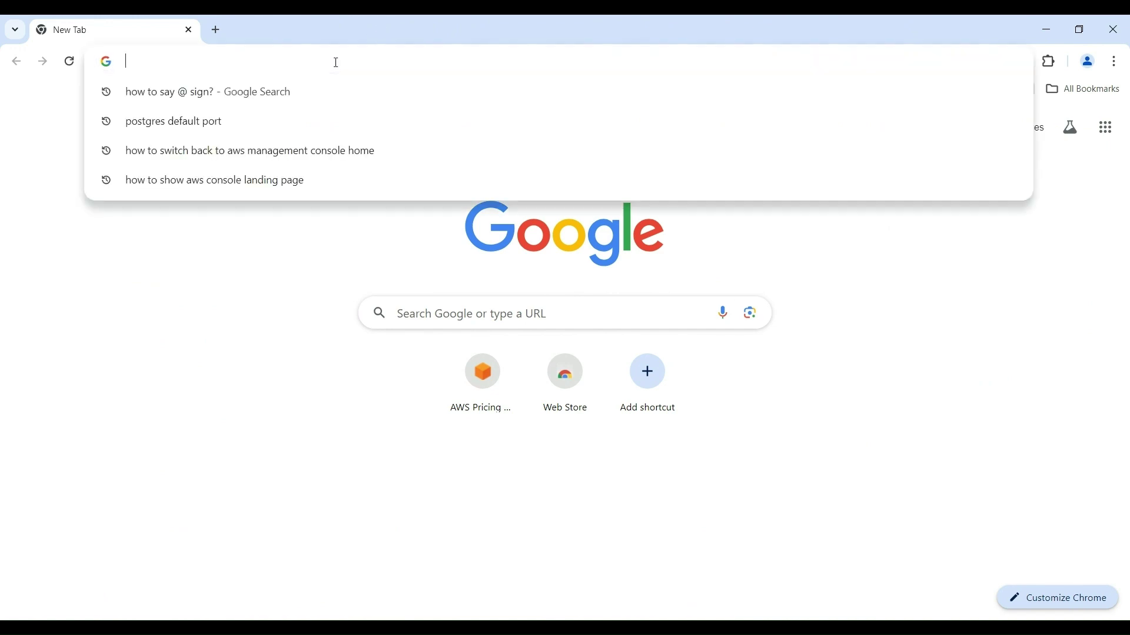
text(https://calculator.aws/)
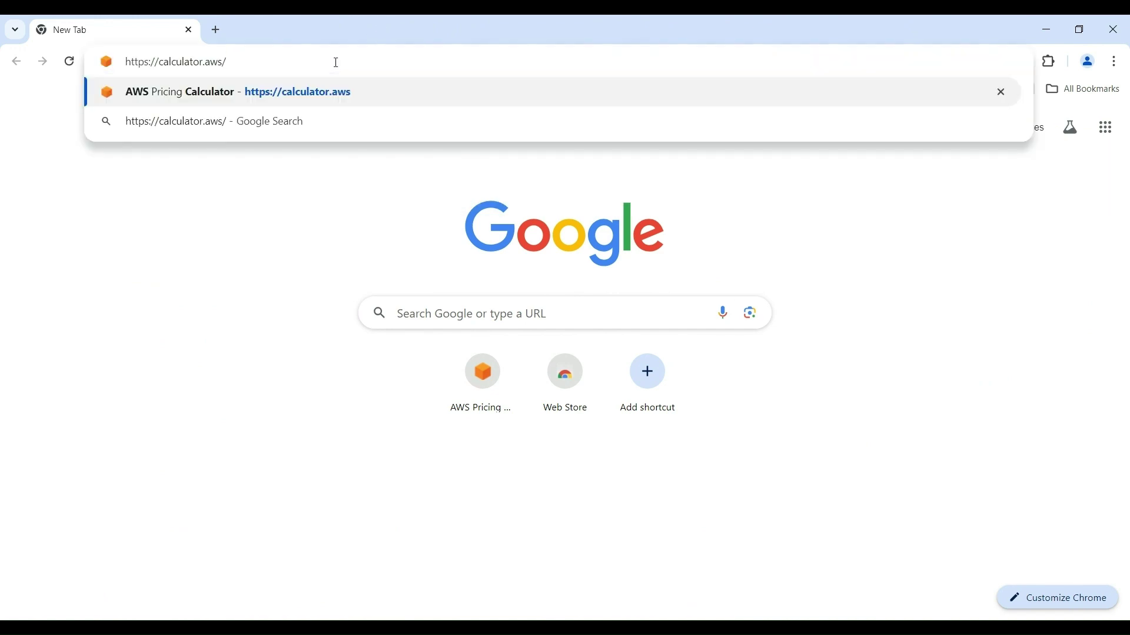
key(Return)
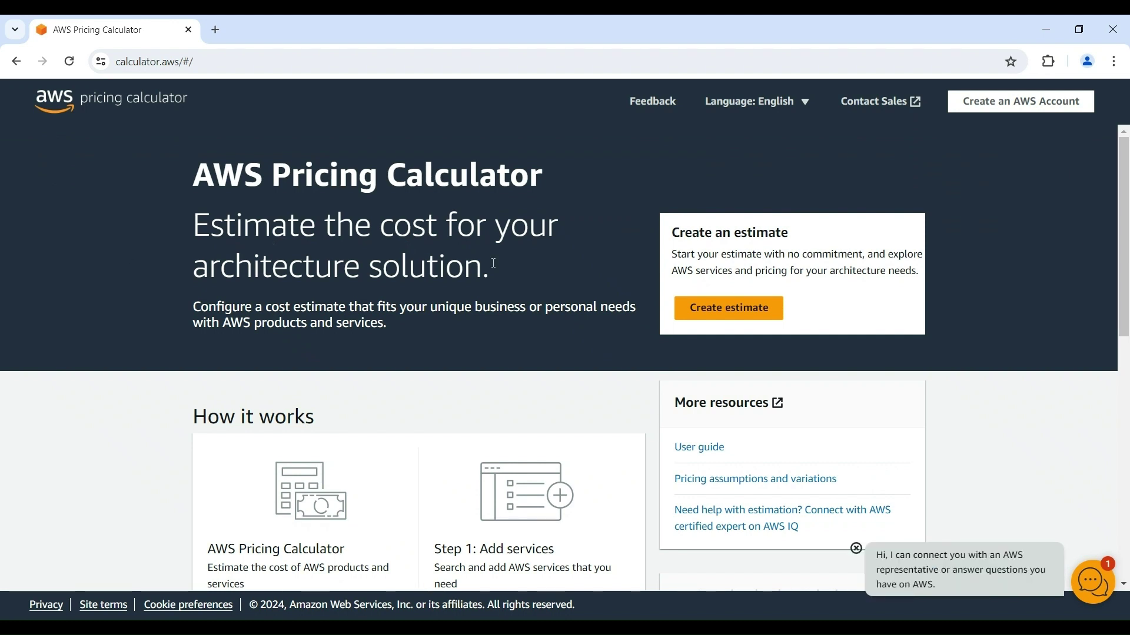
Step: Create an estimate in US East (N. Virginia) and open Amazon EC2's Configure page
click(696, 320)
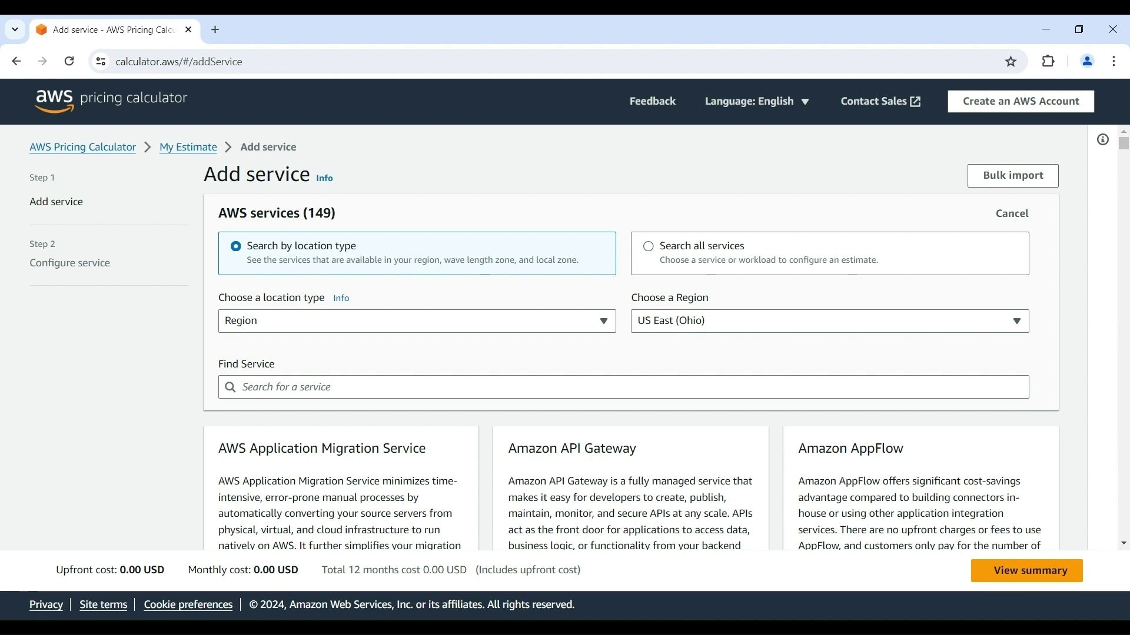
click(804, 324)
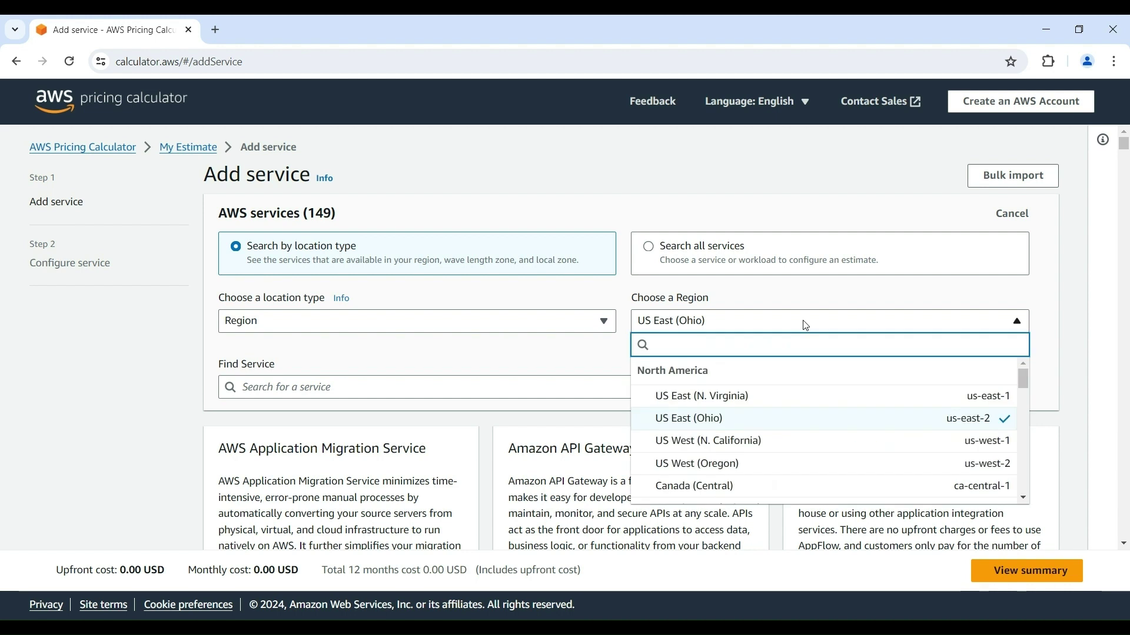
click(723, 404)
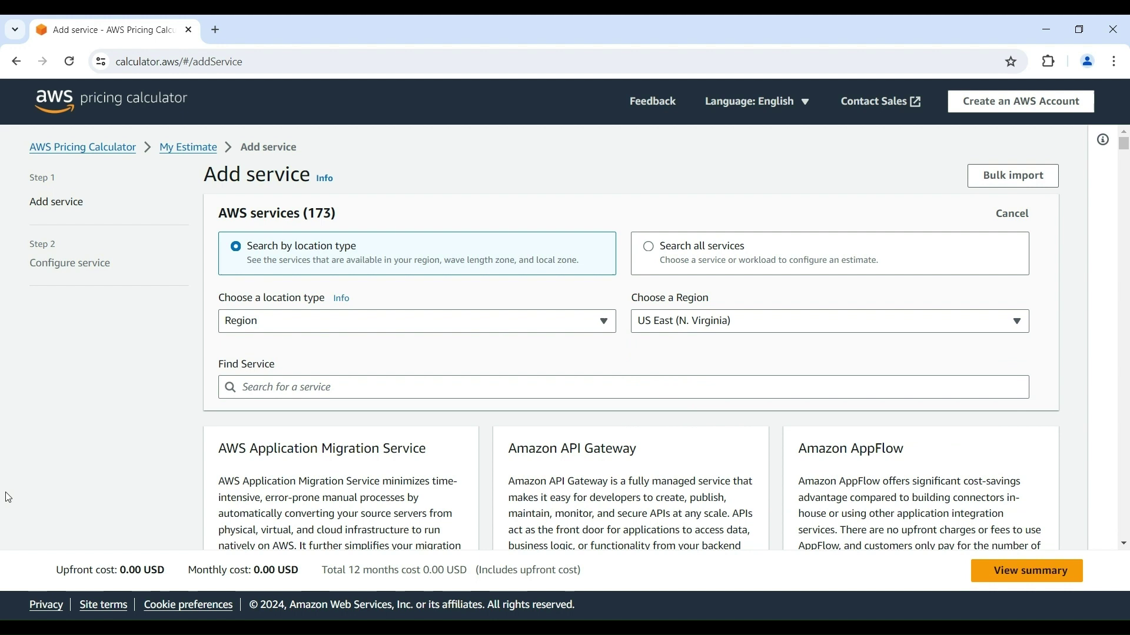
click(303, 389)
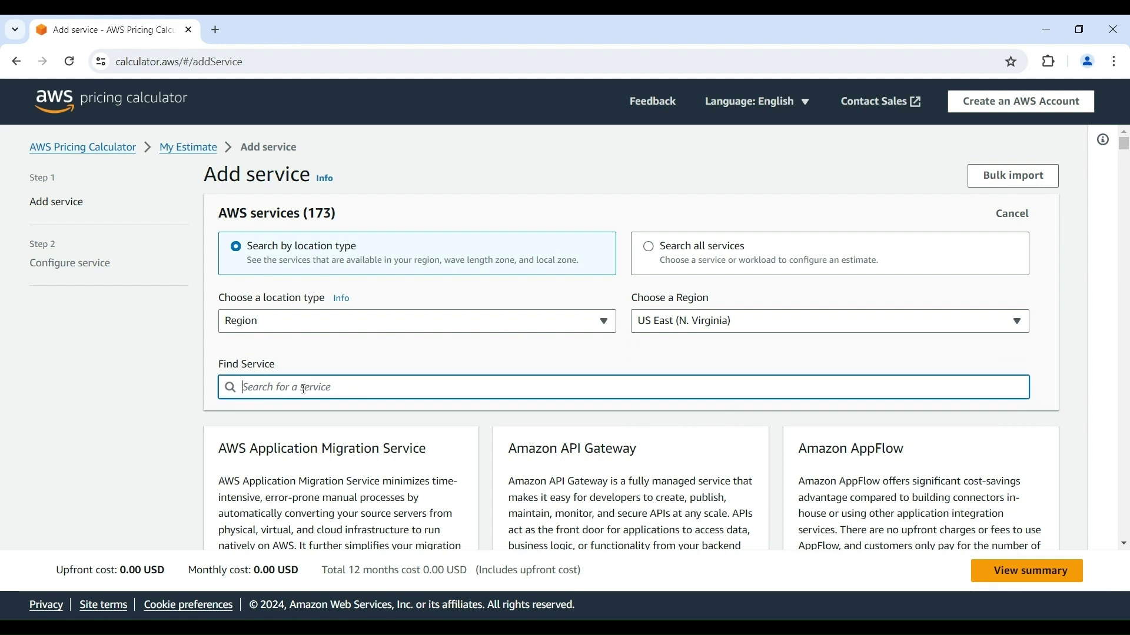
text(EC2)
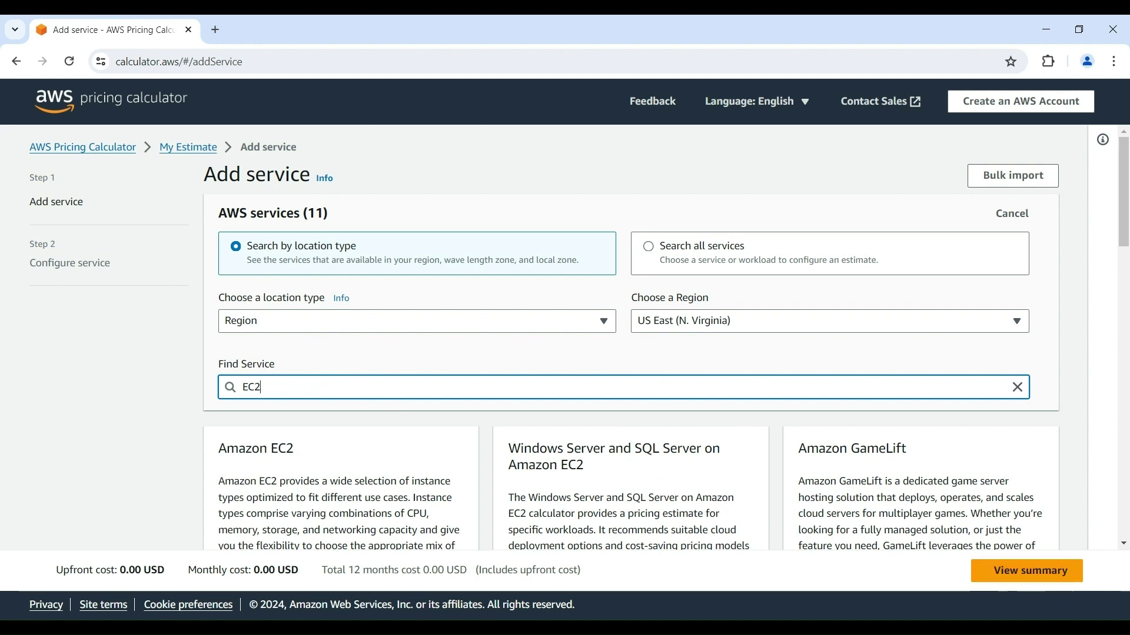
scroll(186, 575, down, 2)
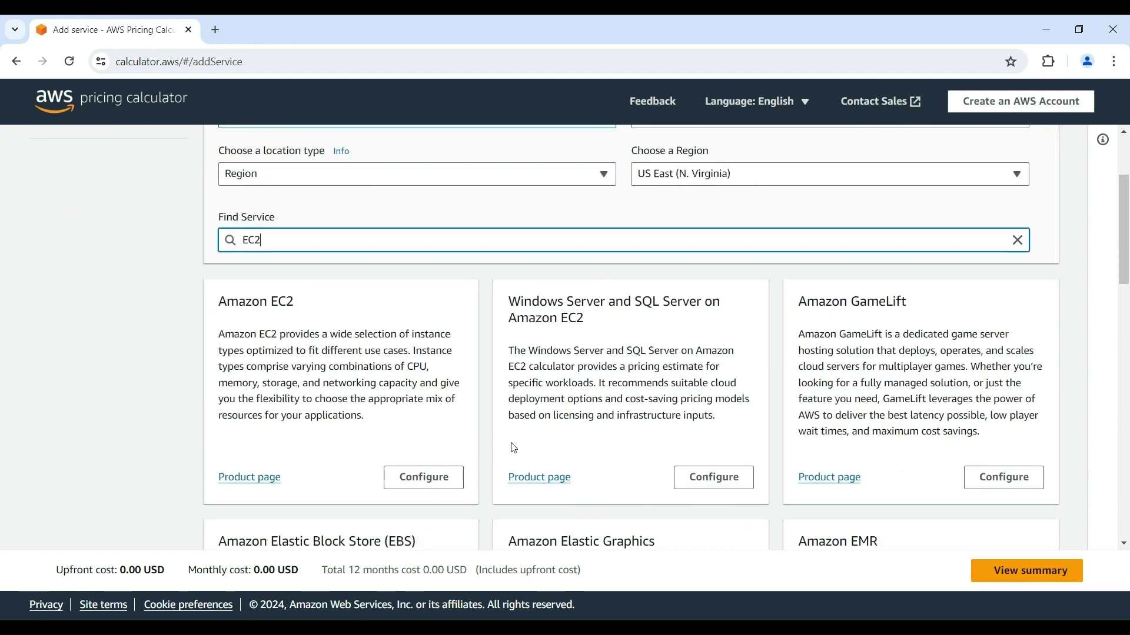
click(448, 475)
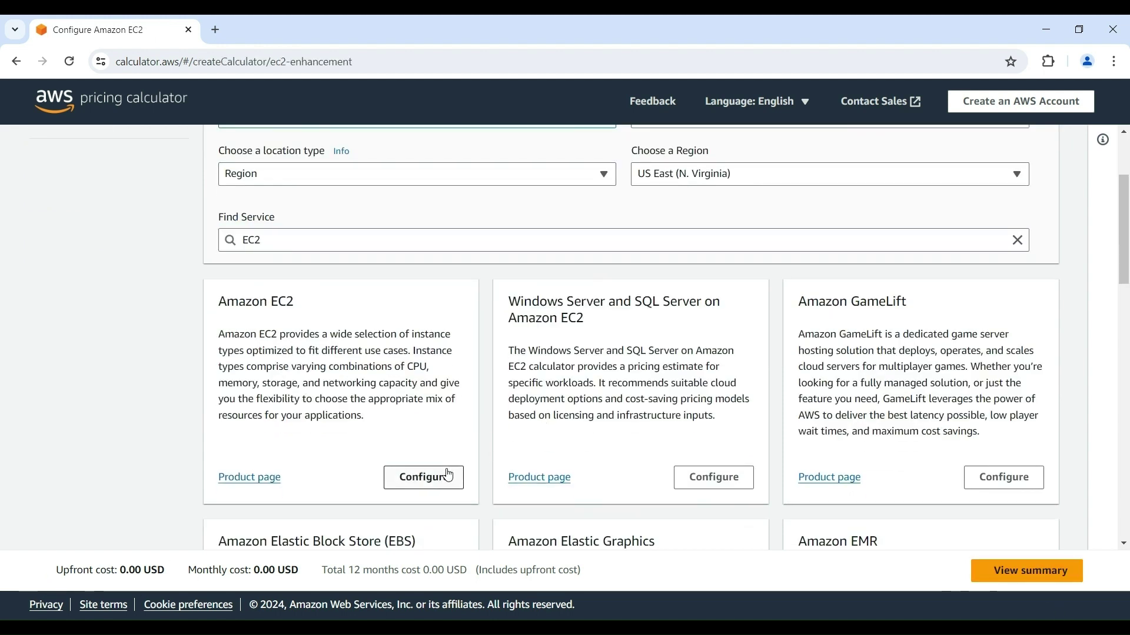
Step: Enter 'ec2 estimate' as the EC2 estimate description
click(296, 217)
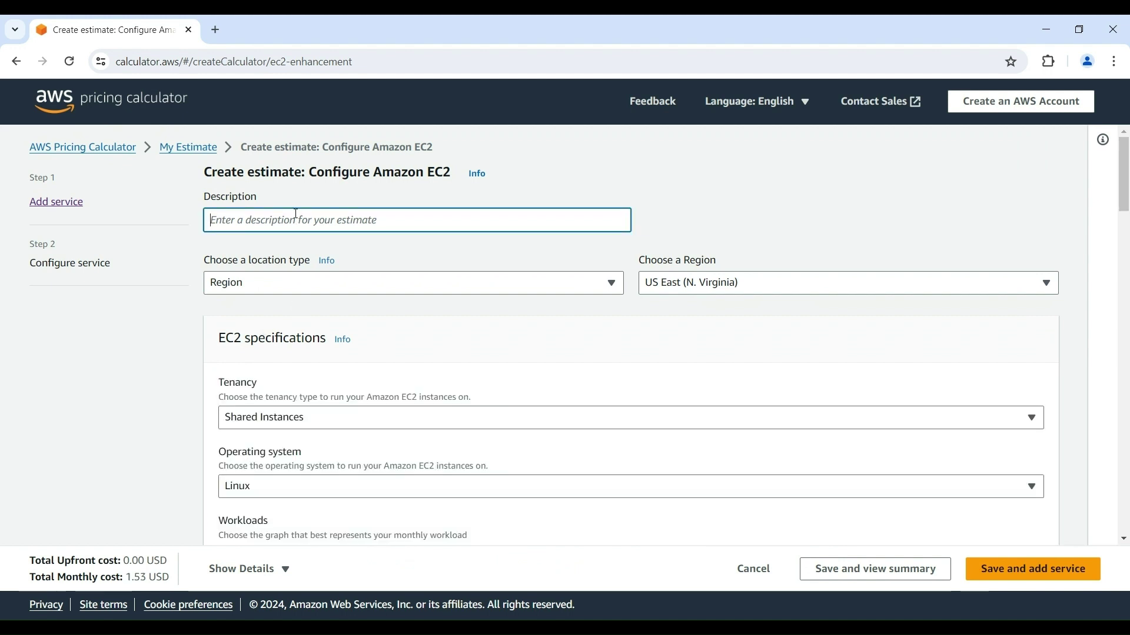
text(ec2 )
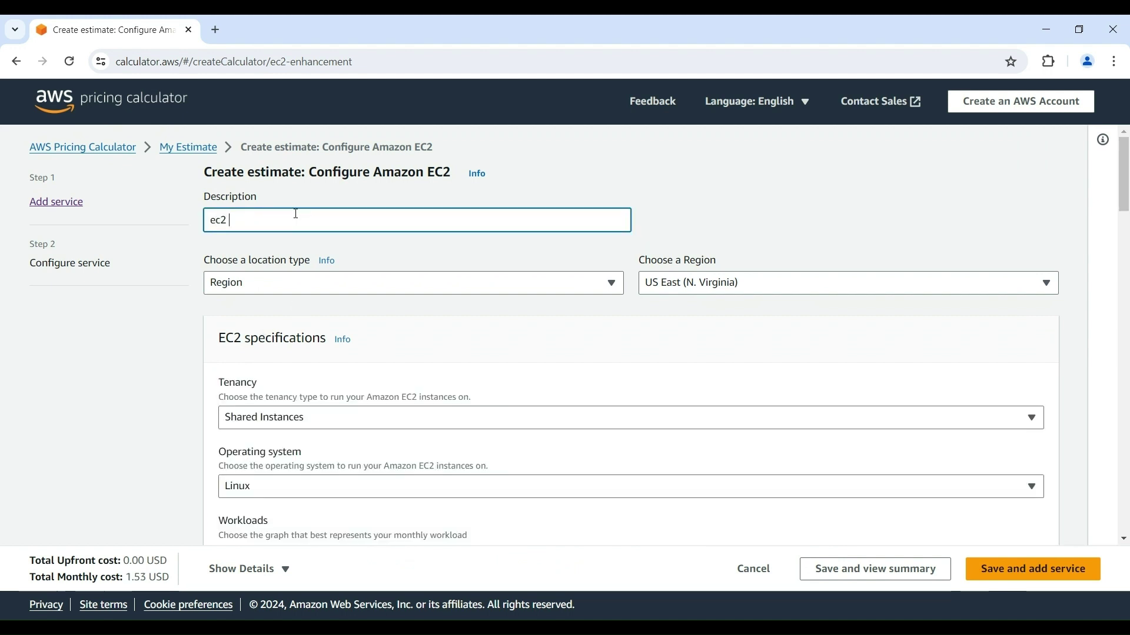
text(estima)
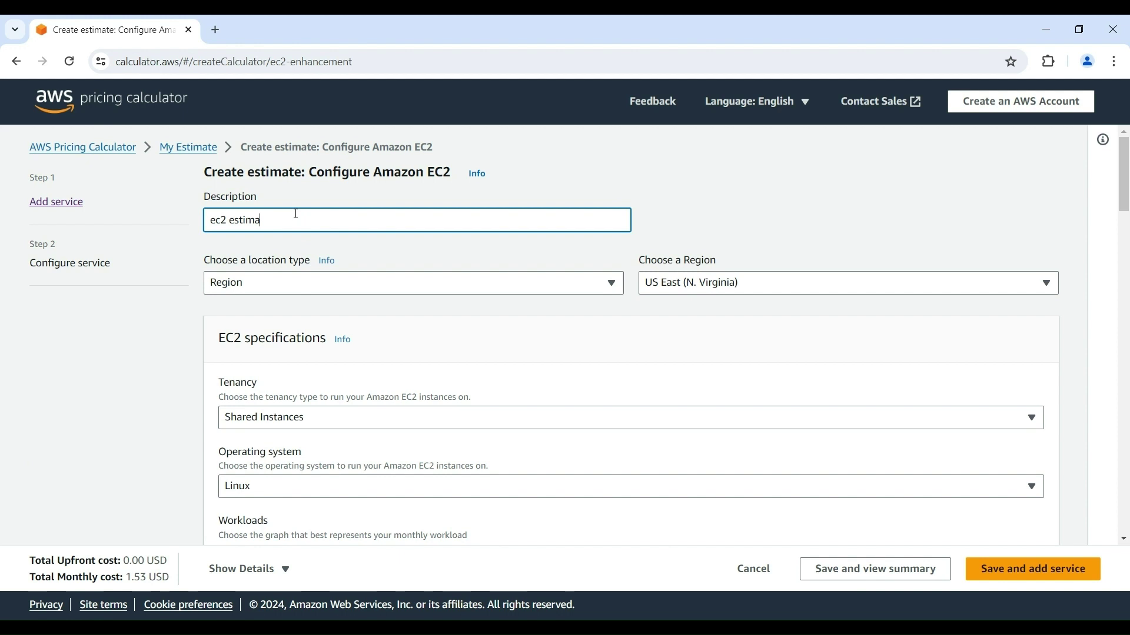
text(te)
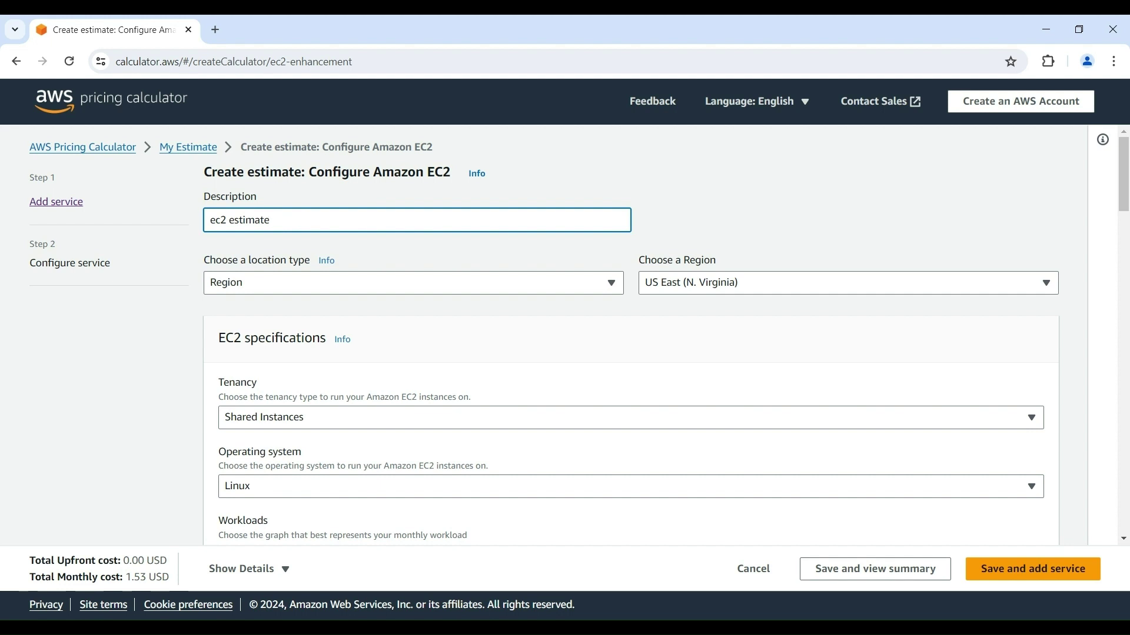
scroll(380, 488, down, 1)
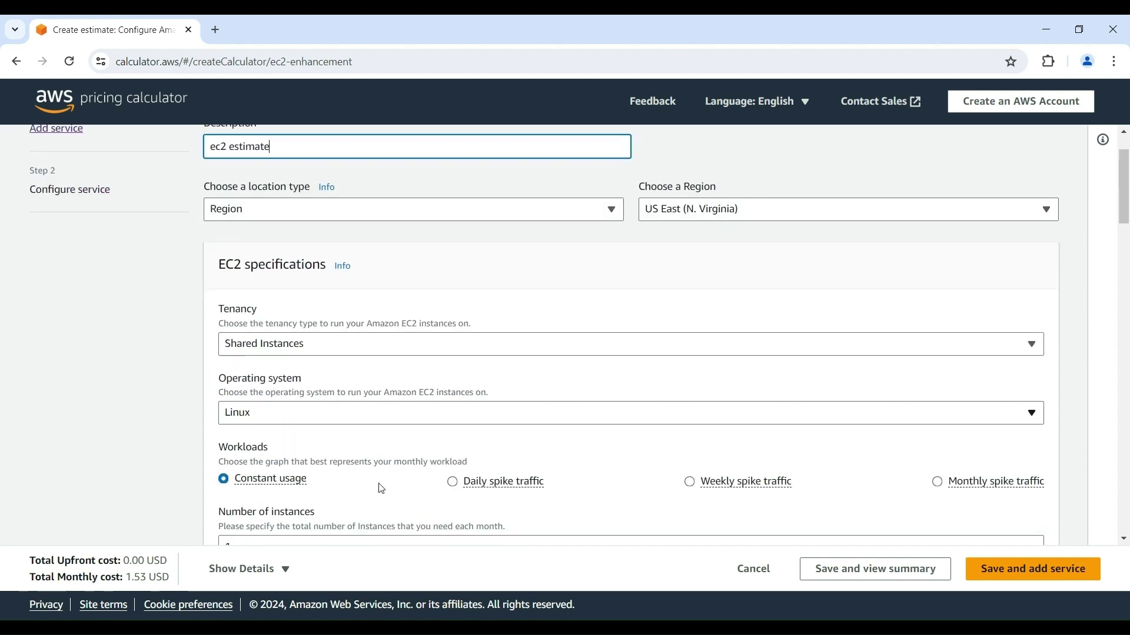
scroll(381, 488, down, 1)
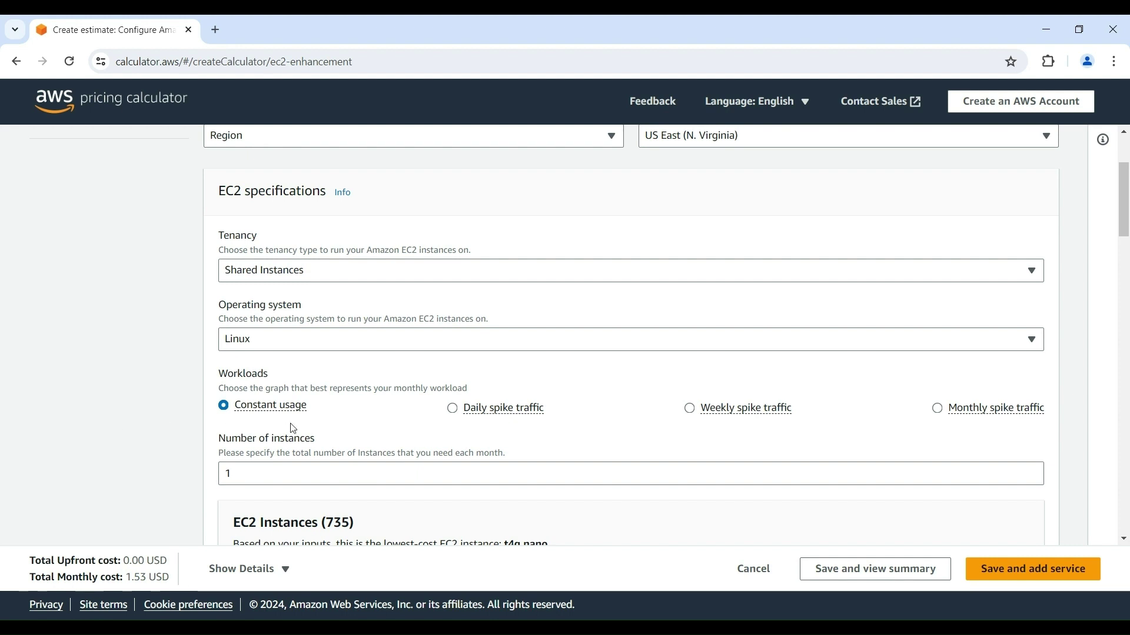
scroll(373, 431, down, 3)
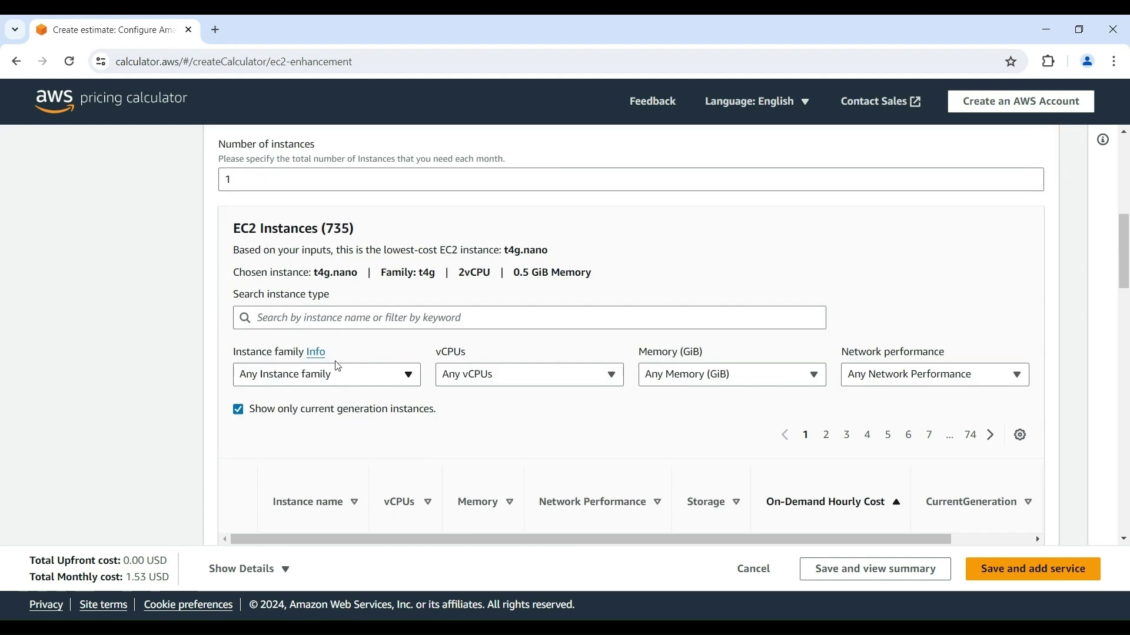
Step: Search for and select the t3.micro instance type
click(302, 315)
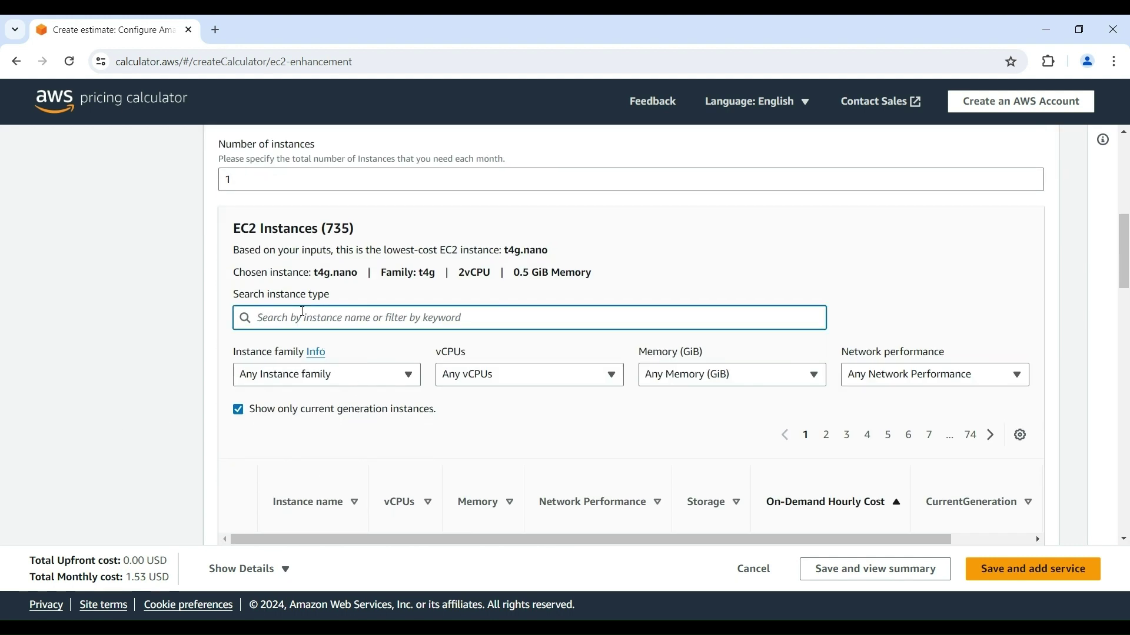
text(t3.m)
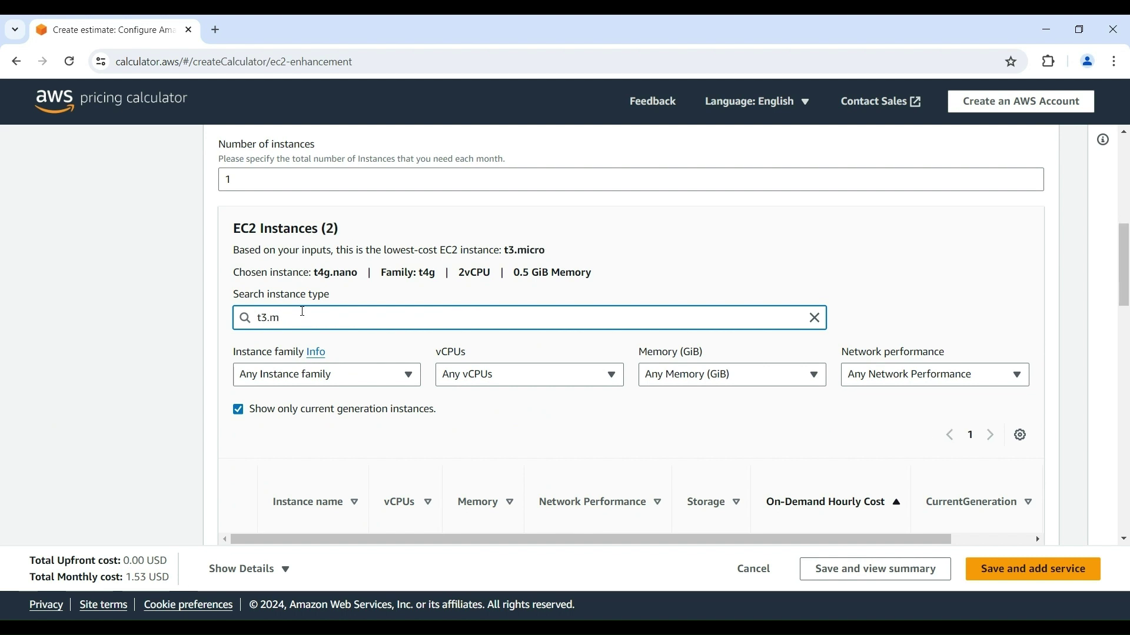
text(icro)
scroll(302, 311, down, 2)
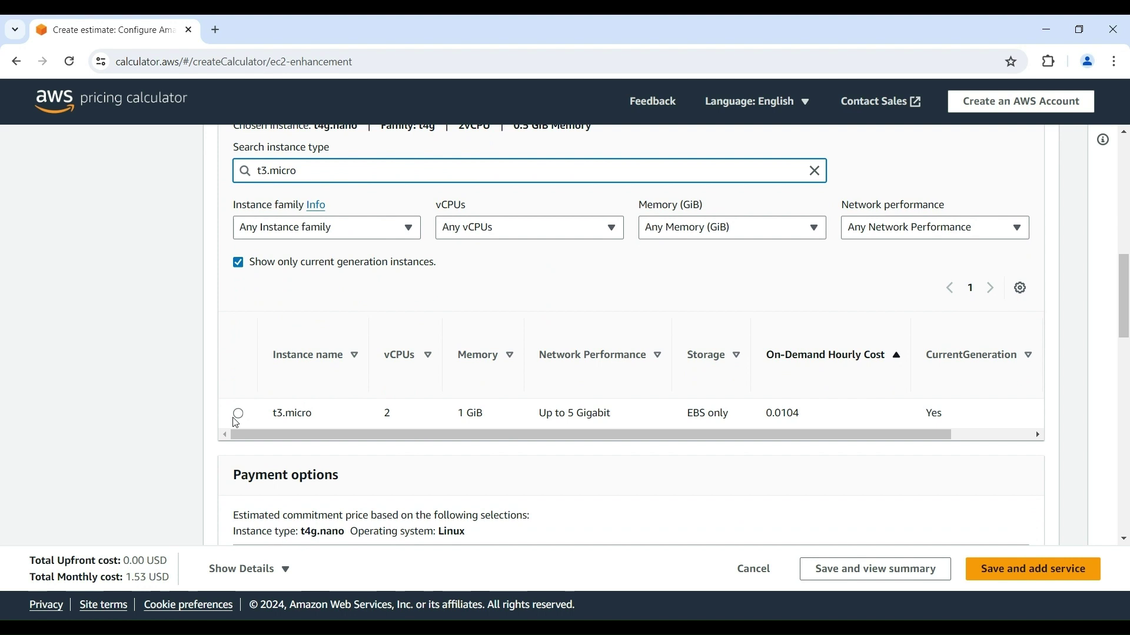
click(238, 414)
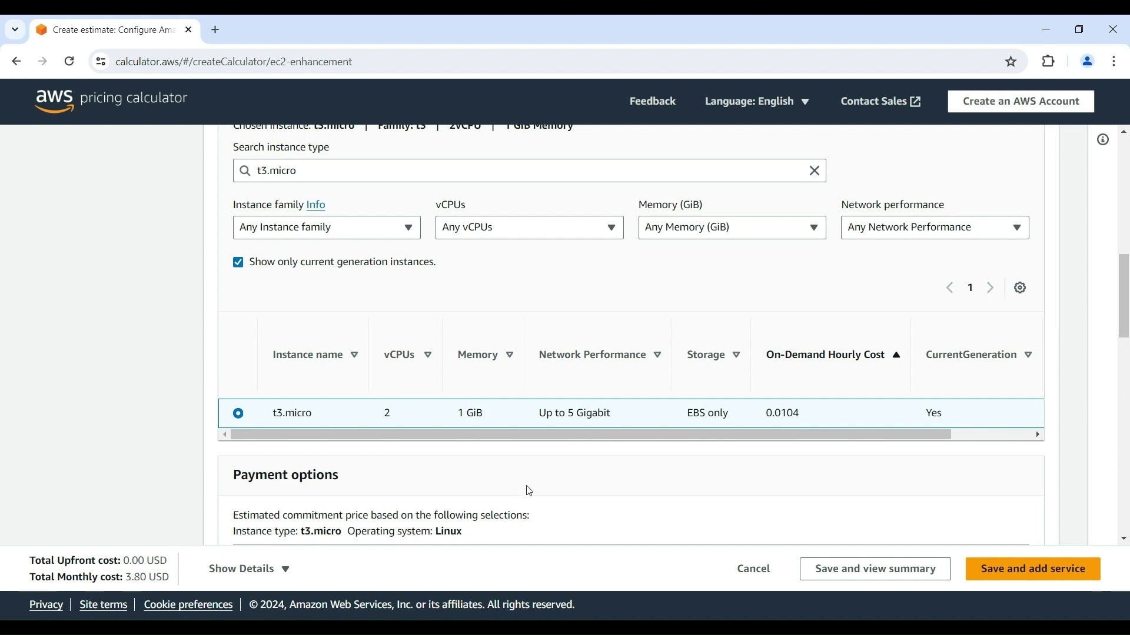
scroll(526, 491, down, 3)
scroll(527, 492, down, 1)
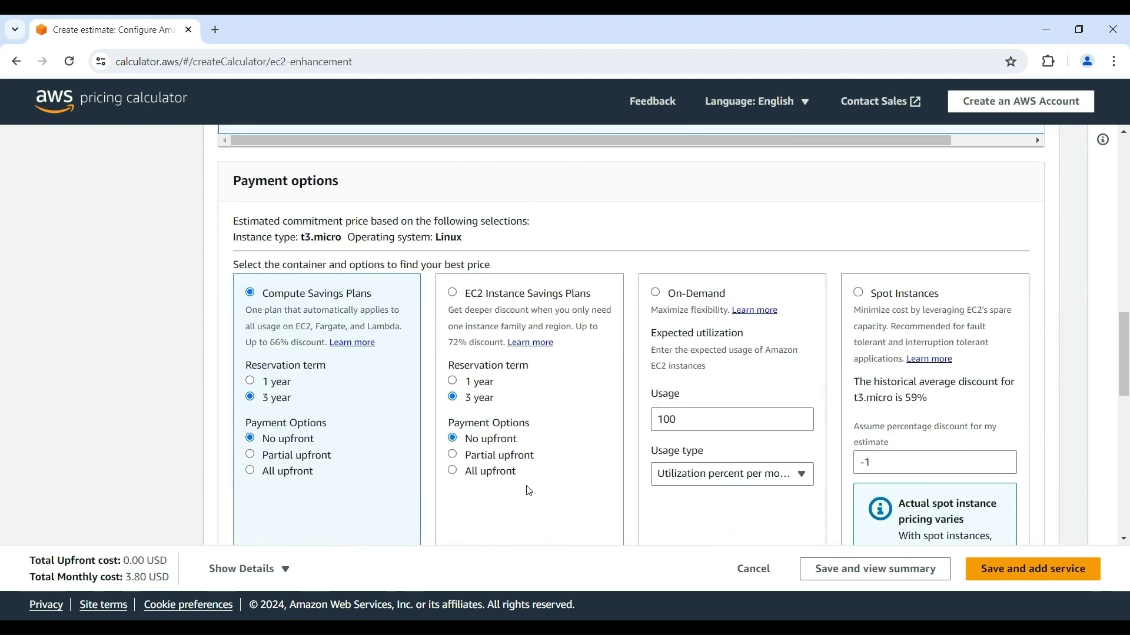
scroll(527, 491, down, 1)
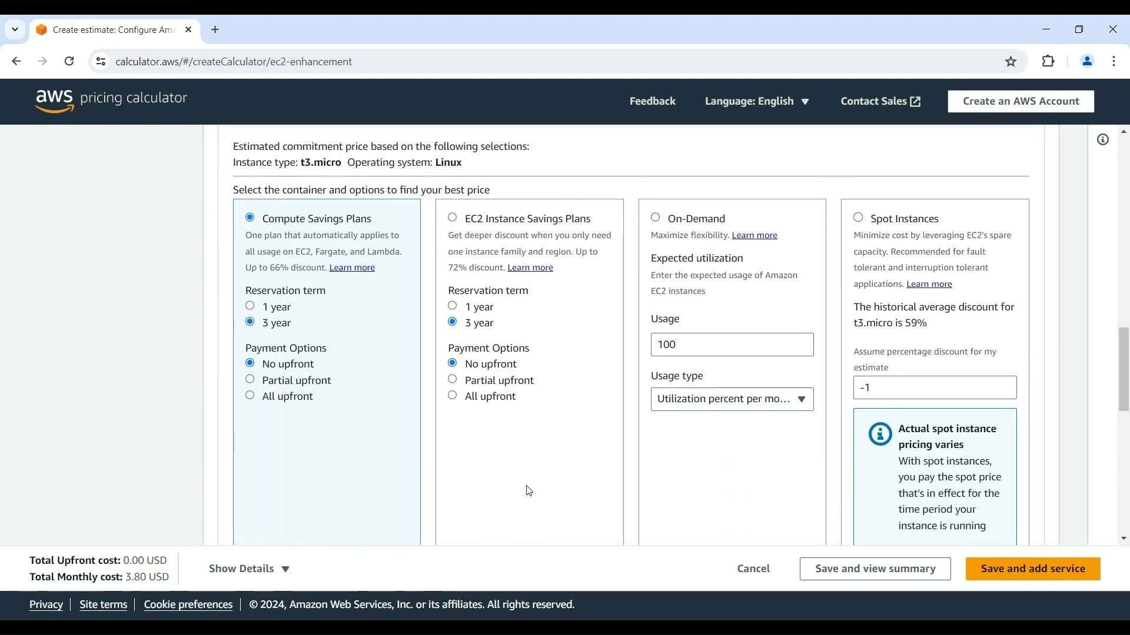
scroll(528, 492, down, 1)
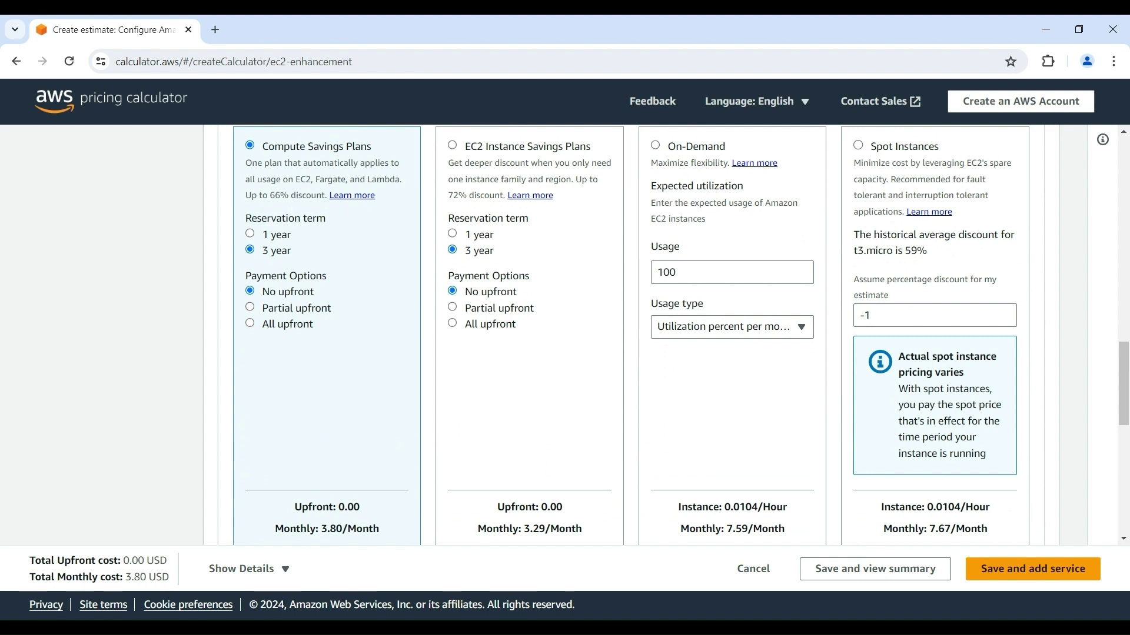
Step: Choose the On-Demand payment option, making the total 7.59 USD monthly
click(655, 144)
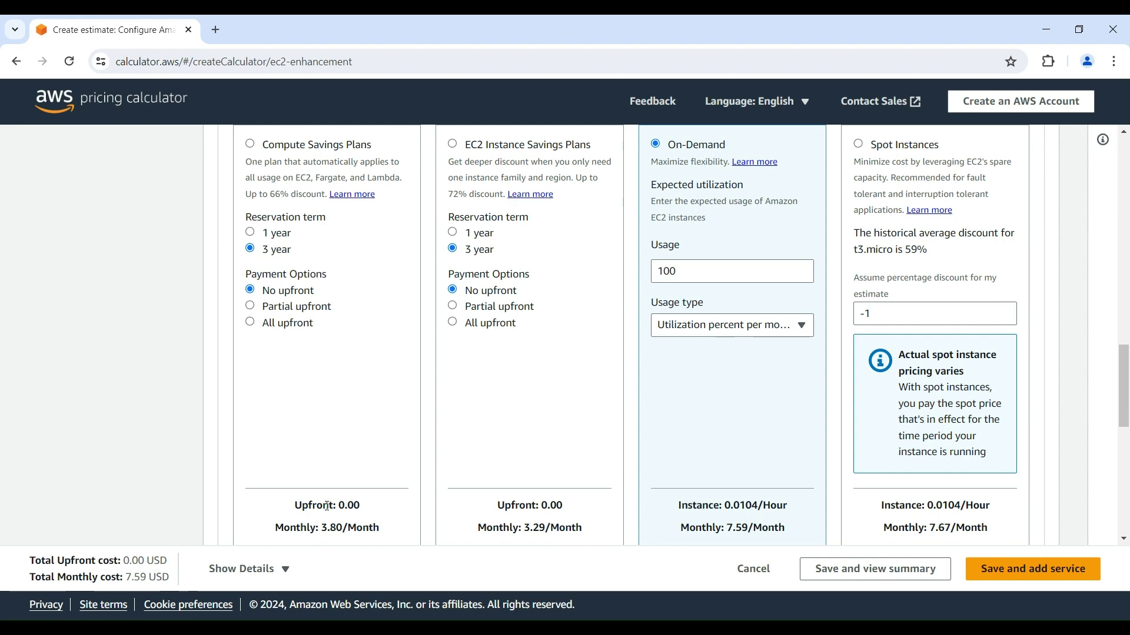
scroll(752, 467, down, 3)
scroll(752, 466, down, 1)
scroll(752, 467, down, 2)
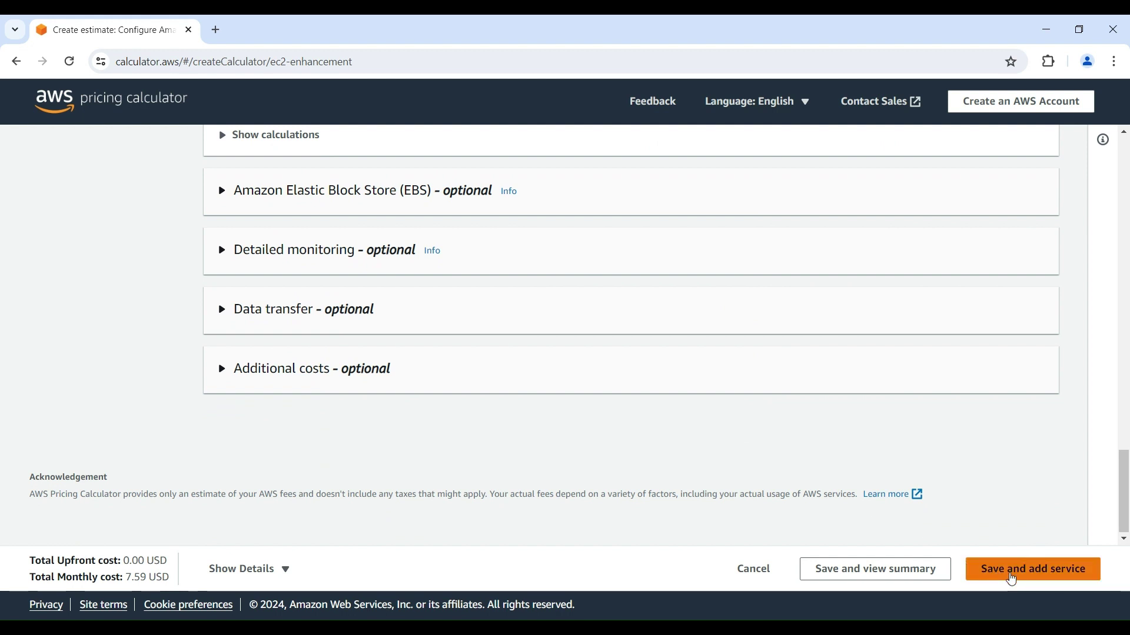
Step: Save the EC2 service into the estimate and view the estimate summary
click(1011, 579)
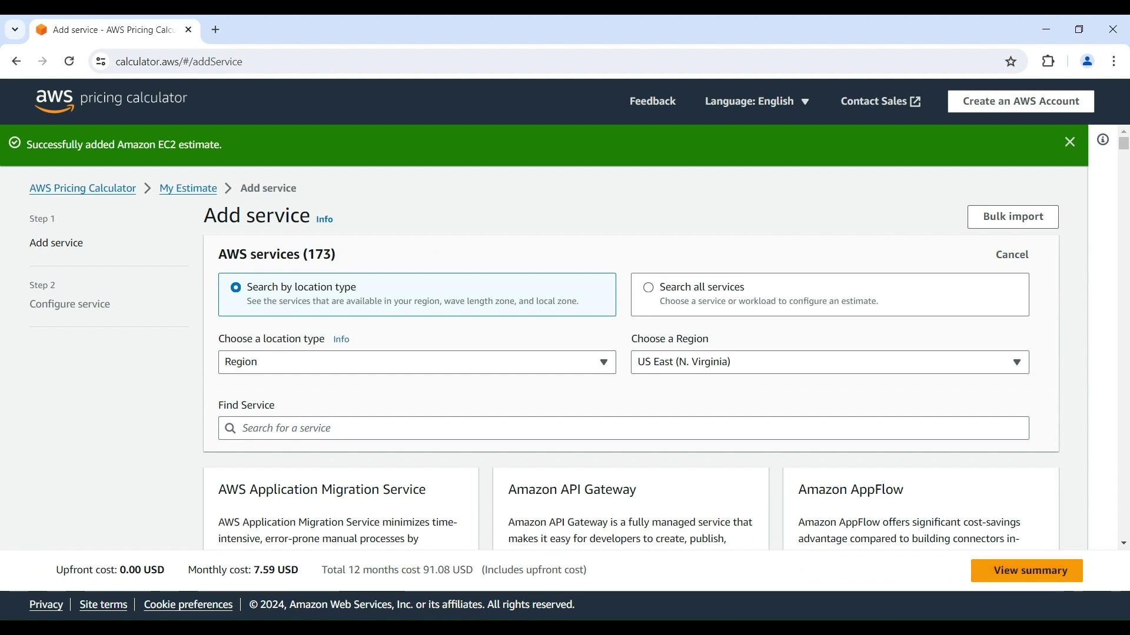
click(1026, 572)
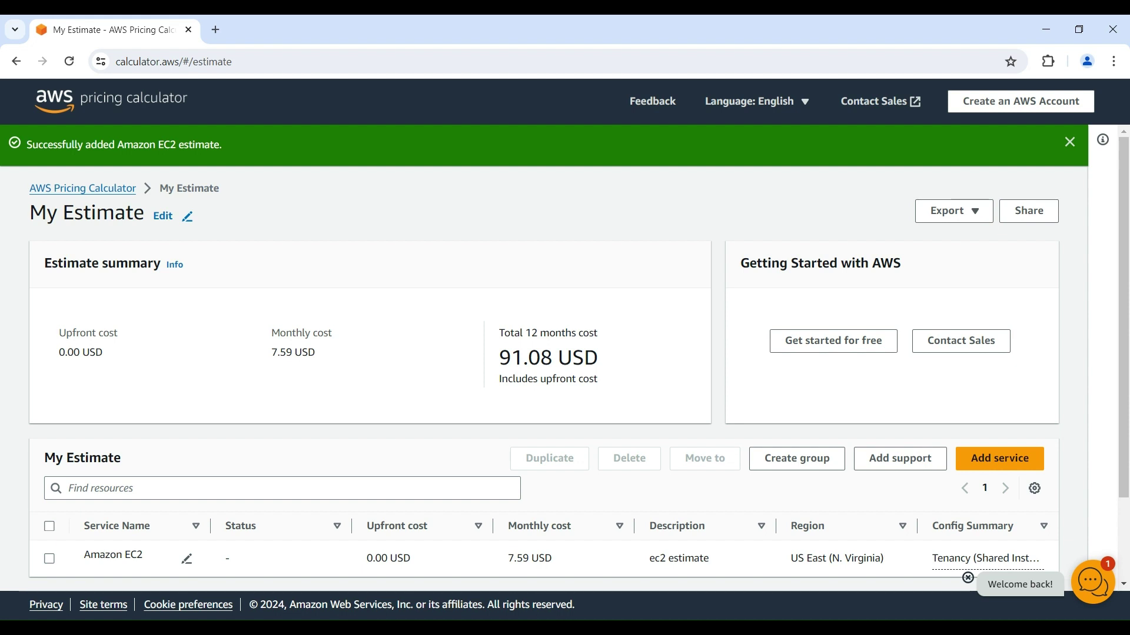
Step: Share the estimate publicly, agreeing to public storage, and copy its public link
click(949, 212)
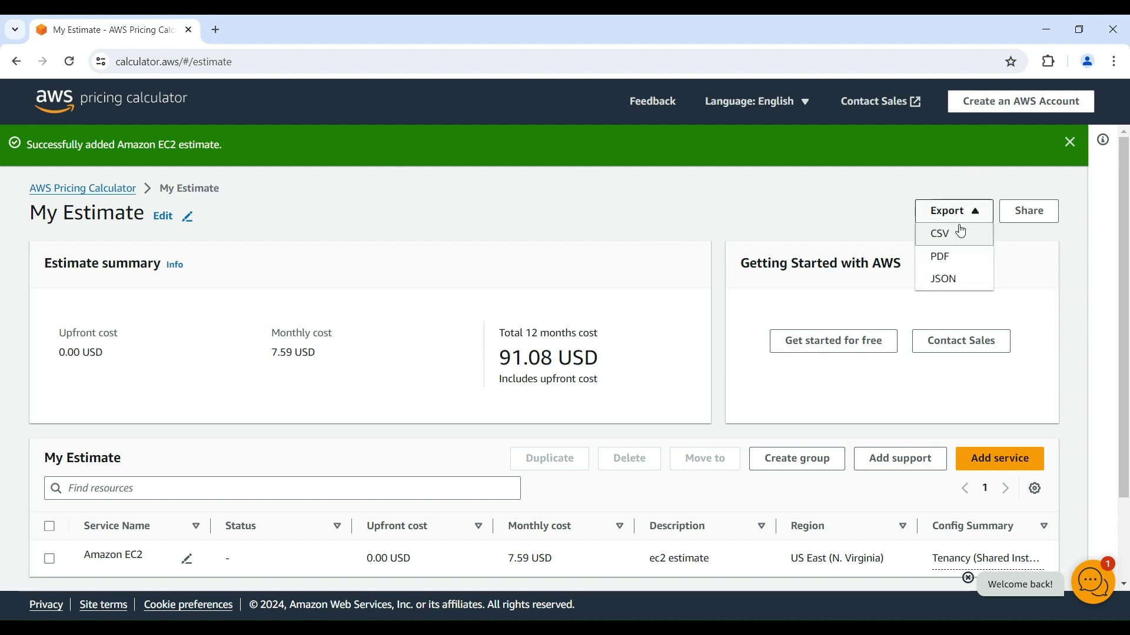
click(953, 211)
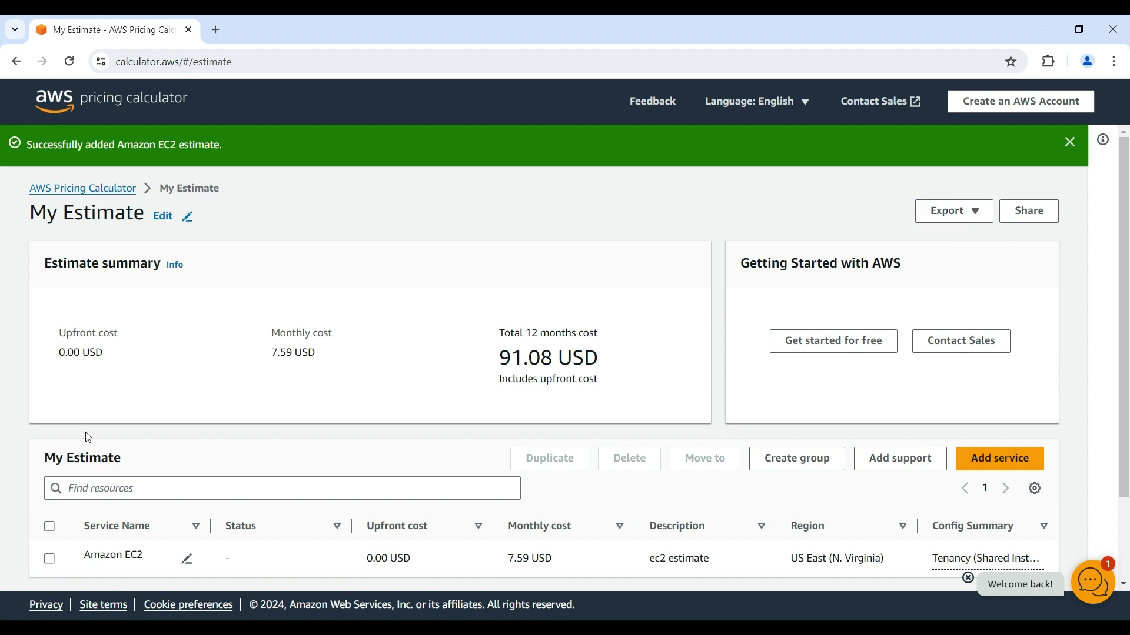
click(1014, 219)
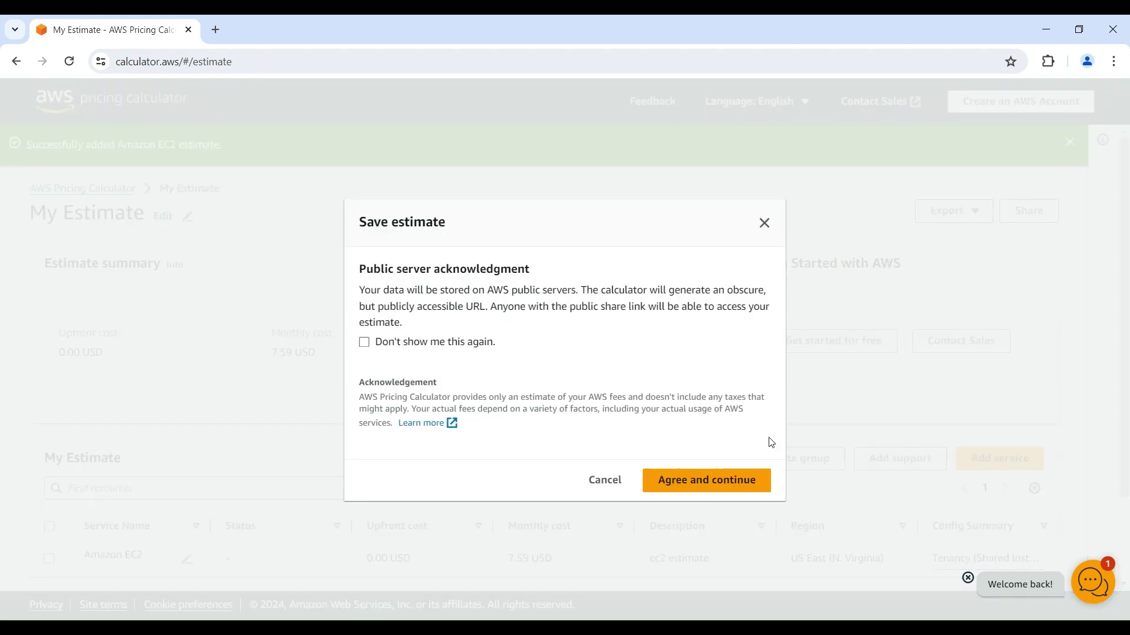
click(682, 477)
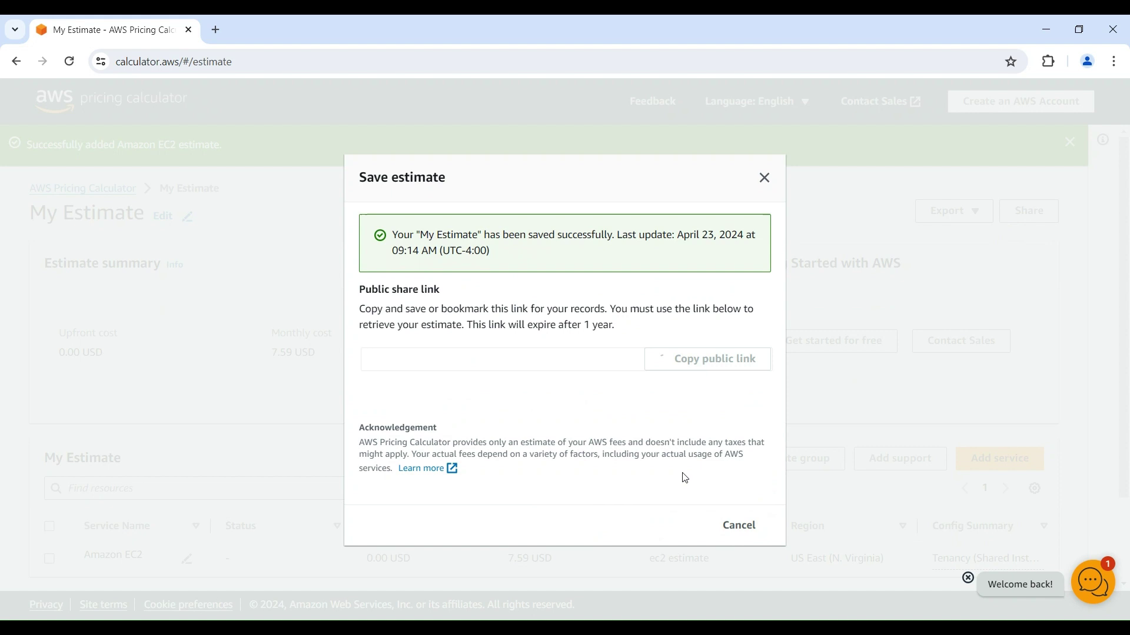
click(723, 369)
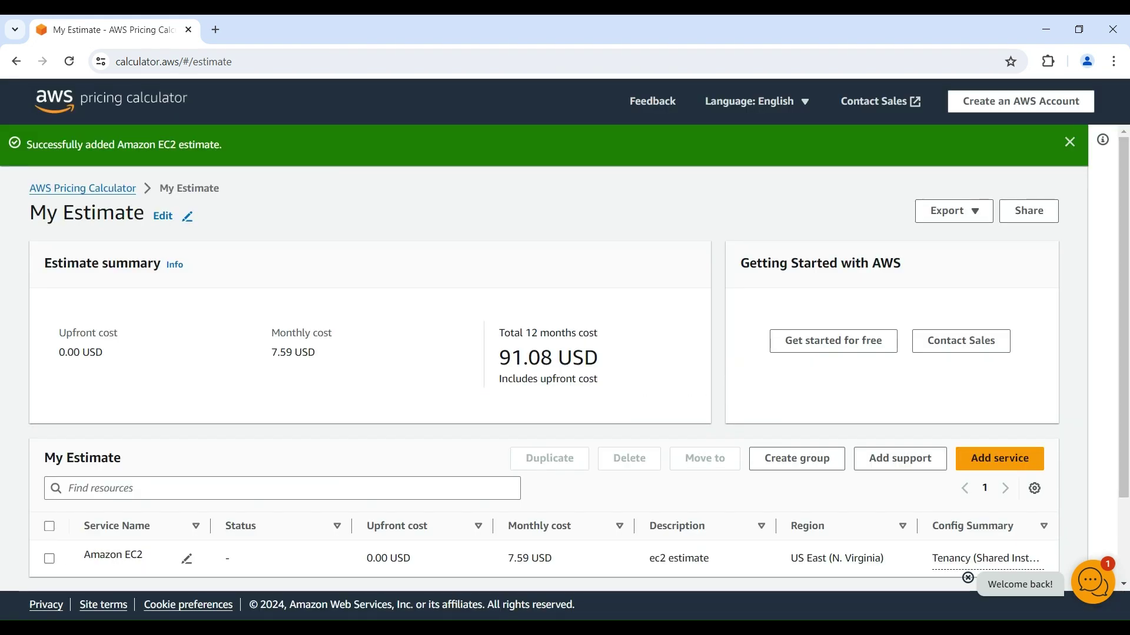